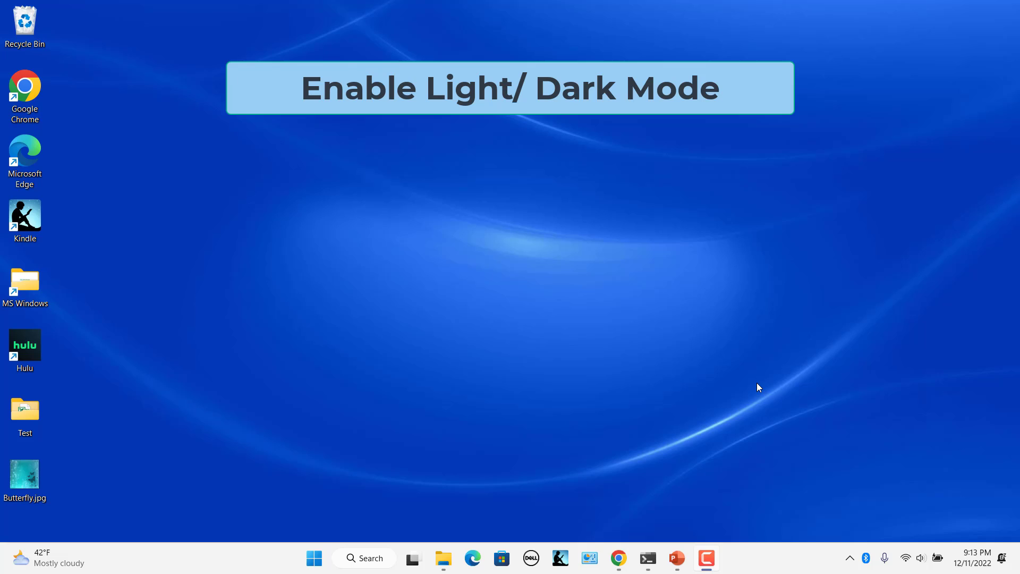
right_click(775, 253)
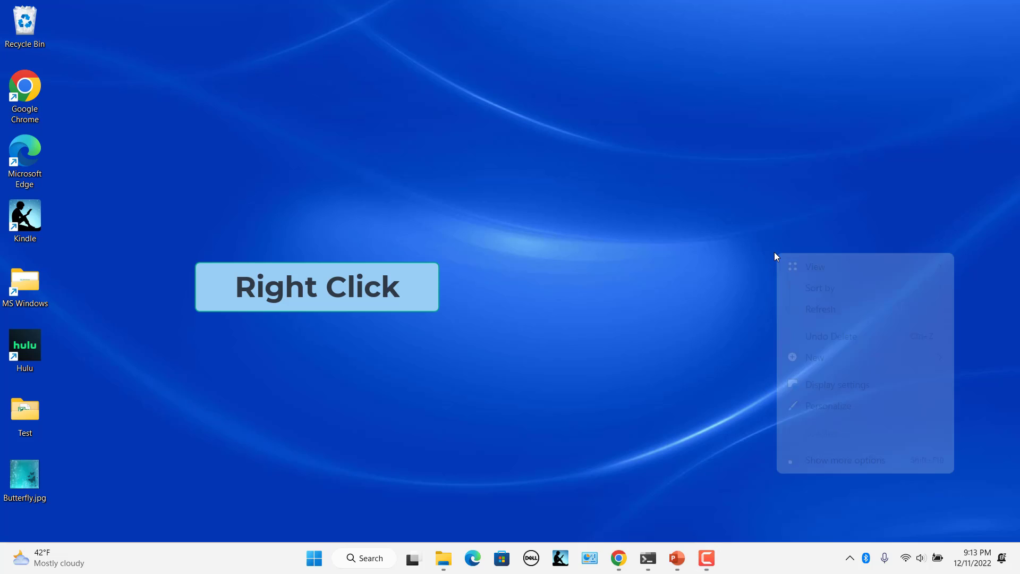
click(838, 405)
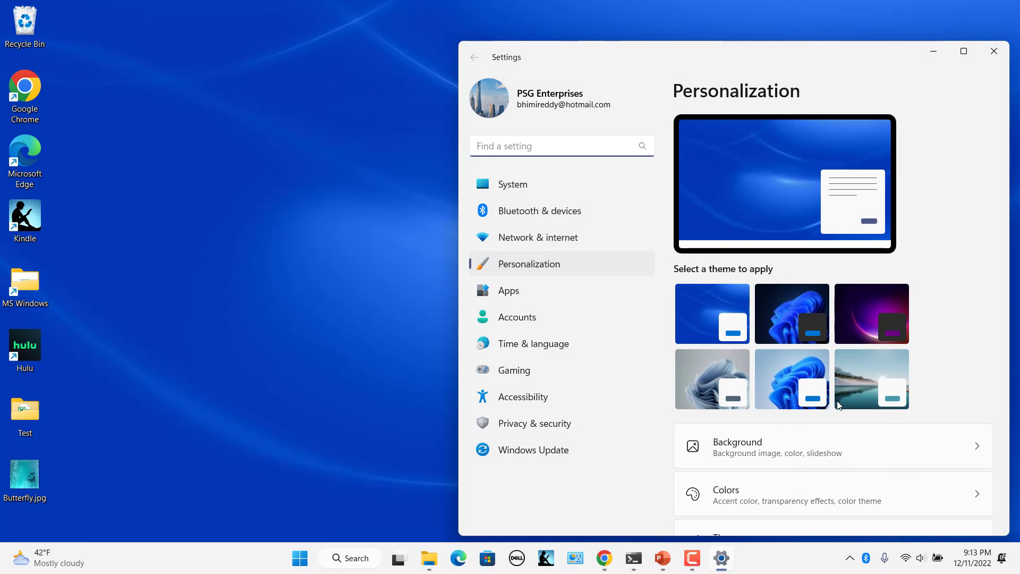
click(991, 56)
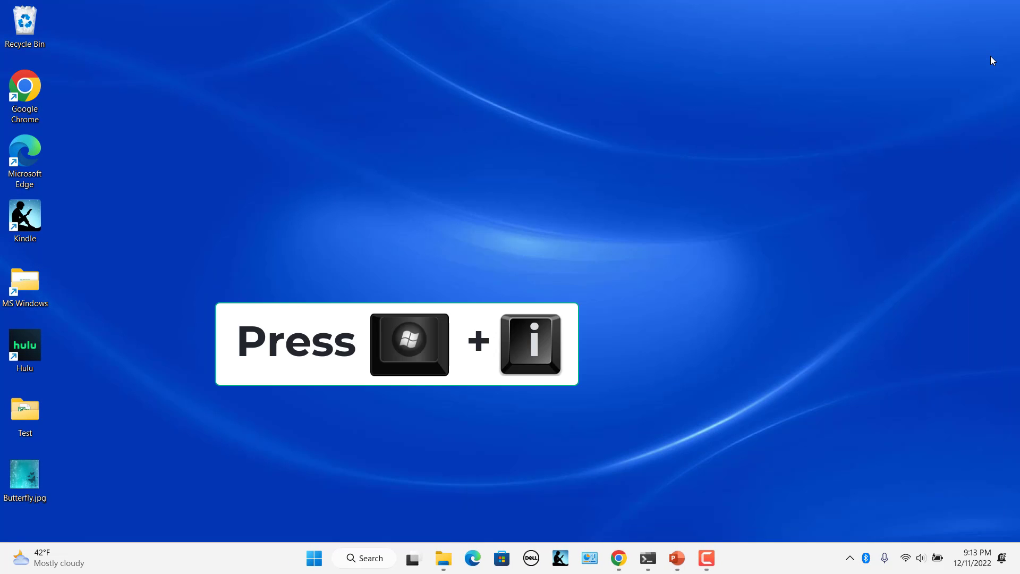
Open the Windows Settings and go to the Colors page under Personalization
key(super+i)
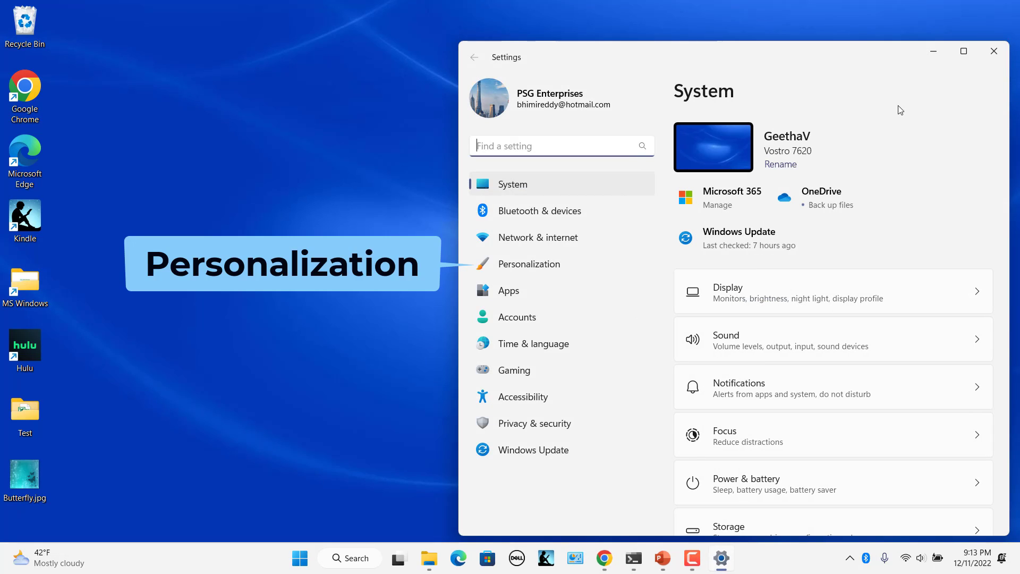
click(548, 265)
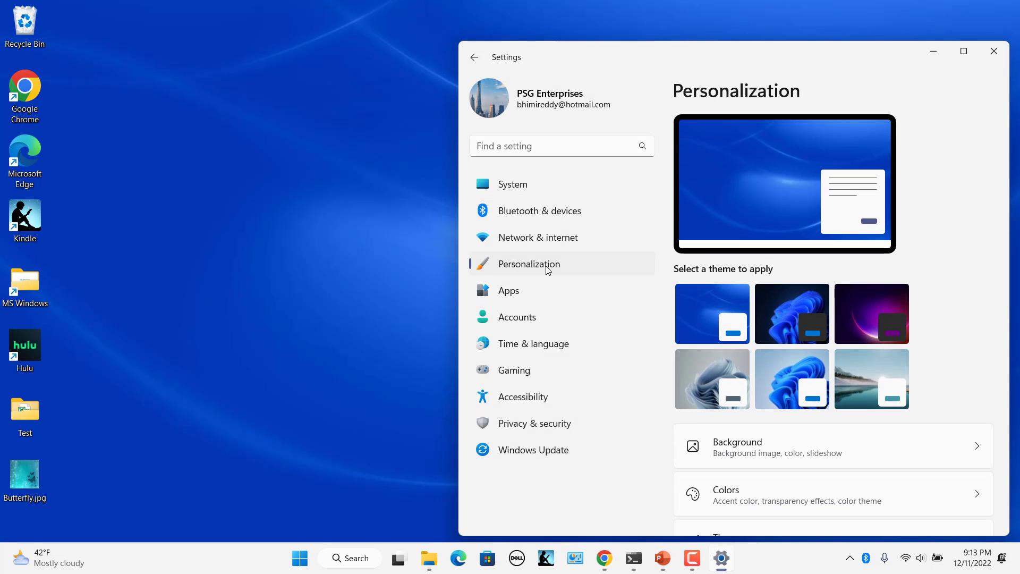
scroll(926, 350, down, 3)
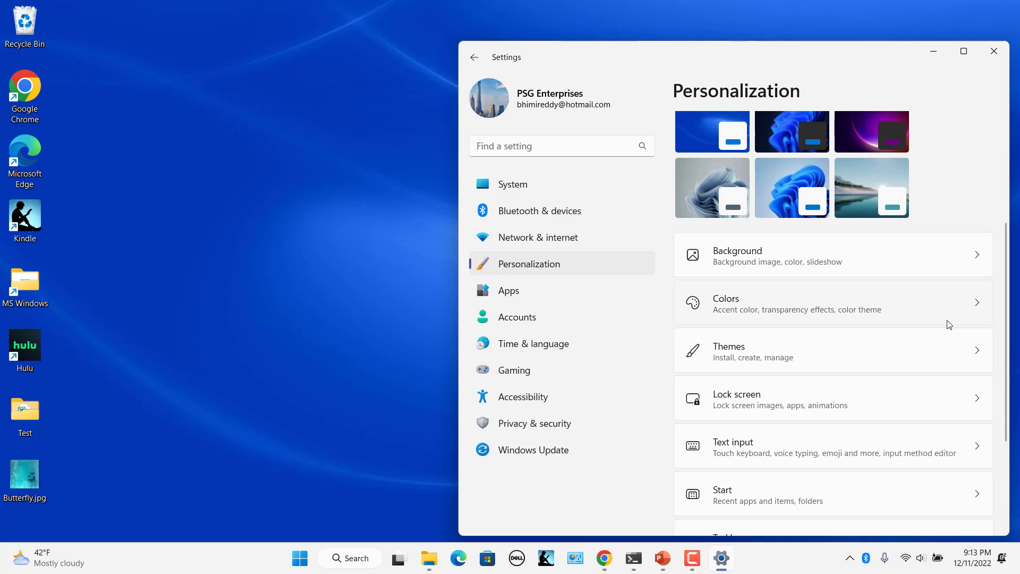
click(961, 312)
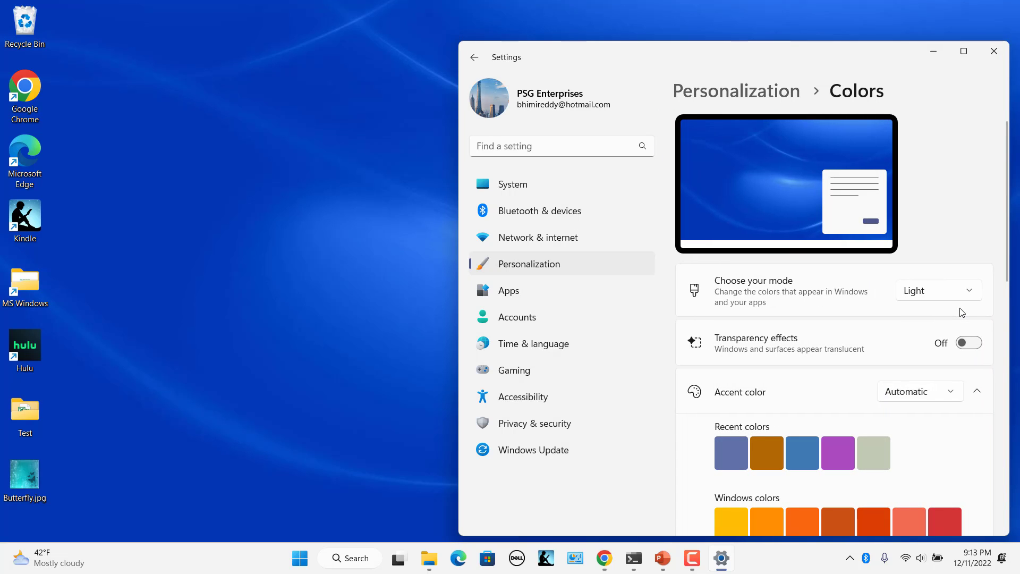
Choose Light as the color mode and turn on Transparency effects
click(972, 301)
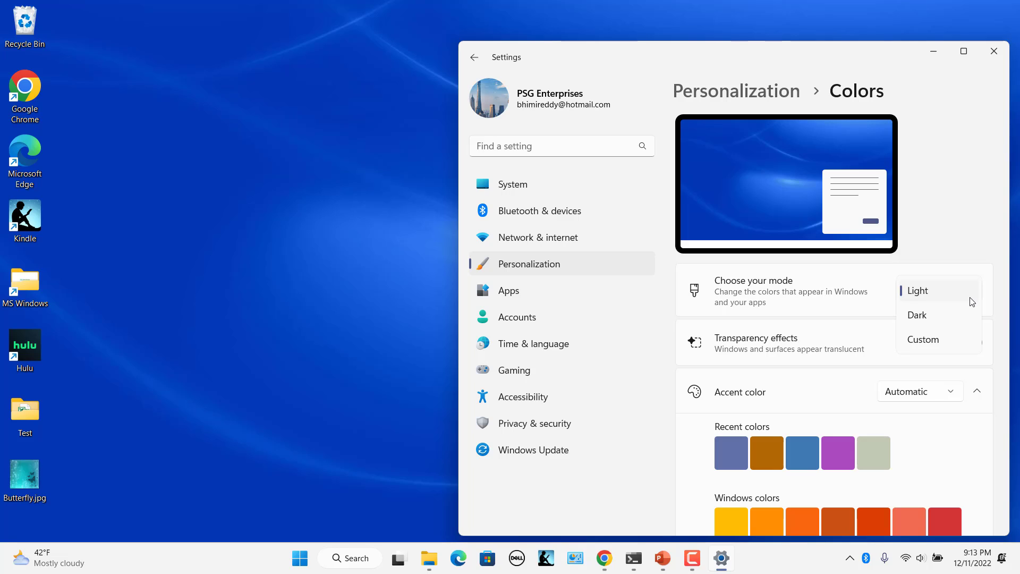
click(971, 300)
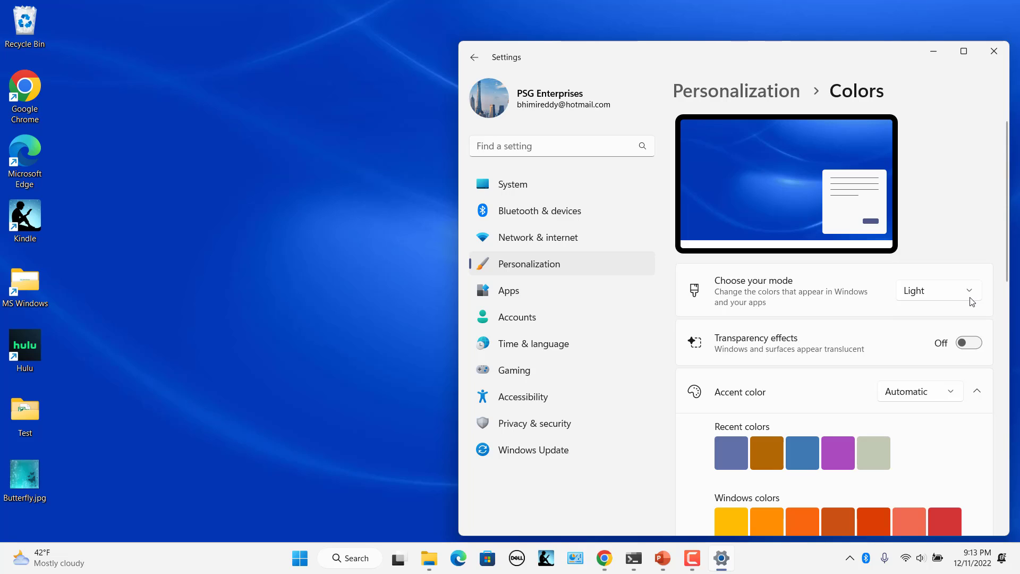
click(975, 344)
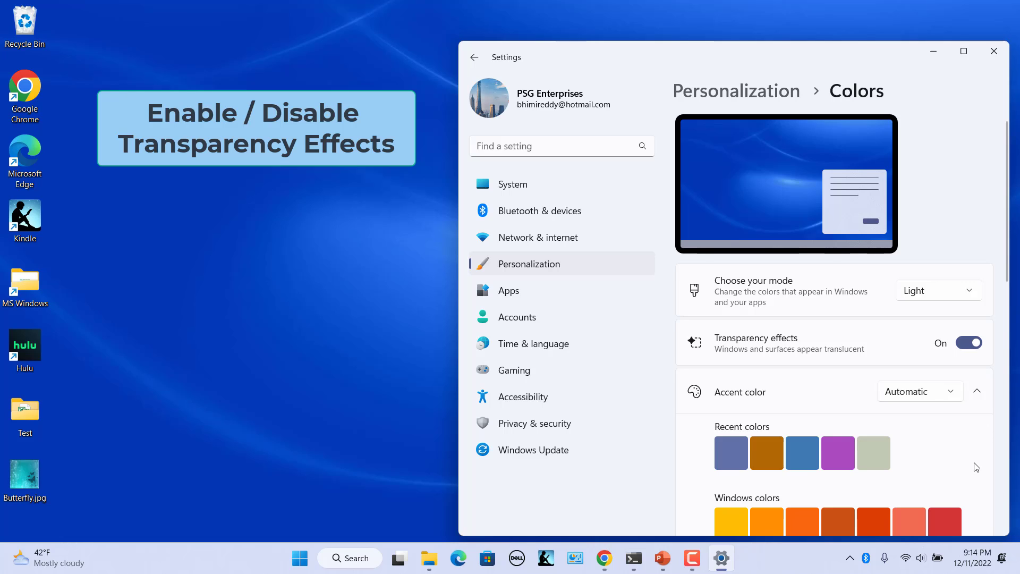
Set the accent color to Manual and pick the orange swatch, second in the first row of Windows colors
scroll(976, 467, down, 3)
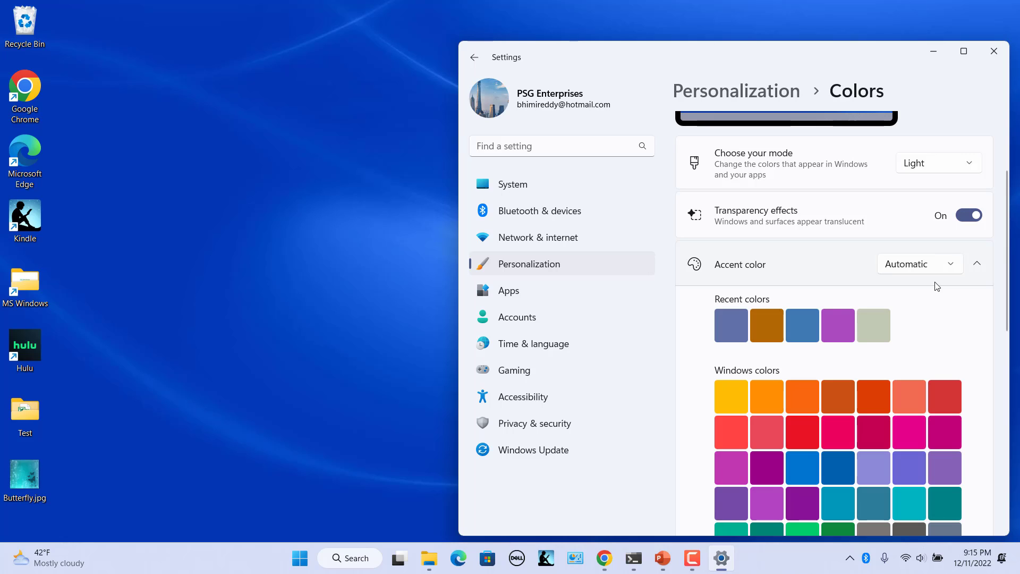
click(943, 269)
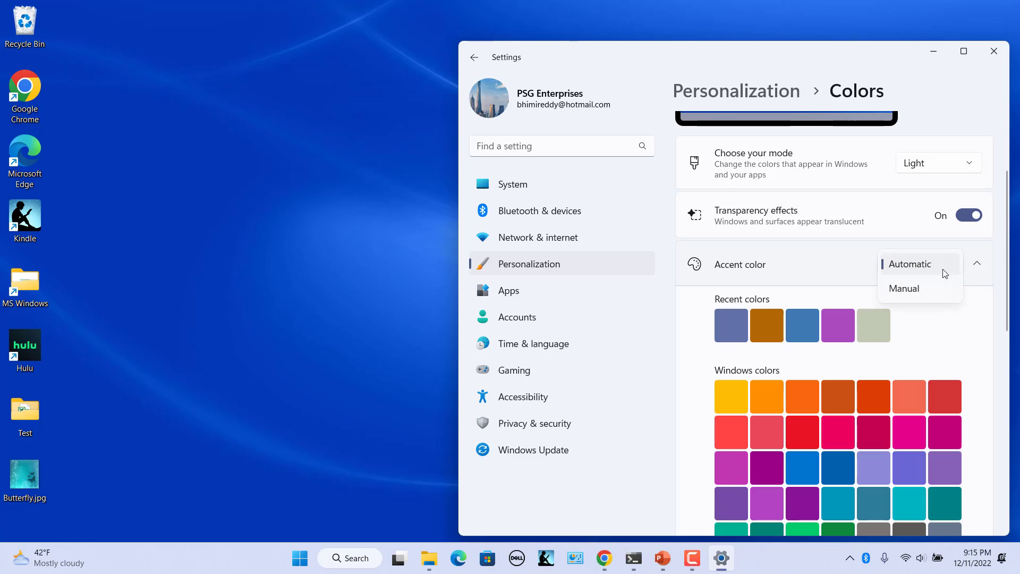
click(903, 289)
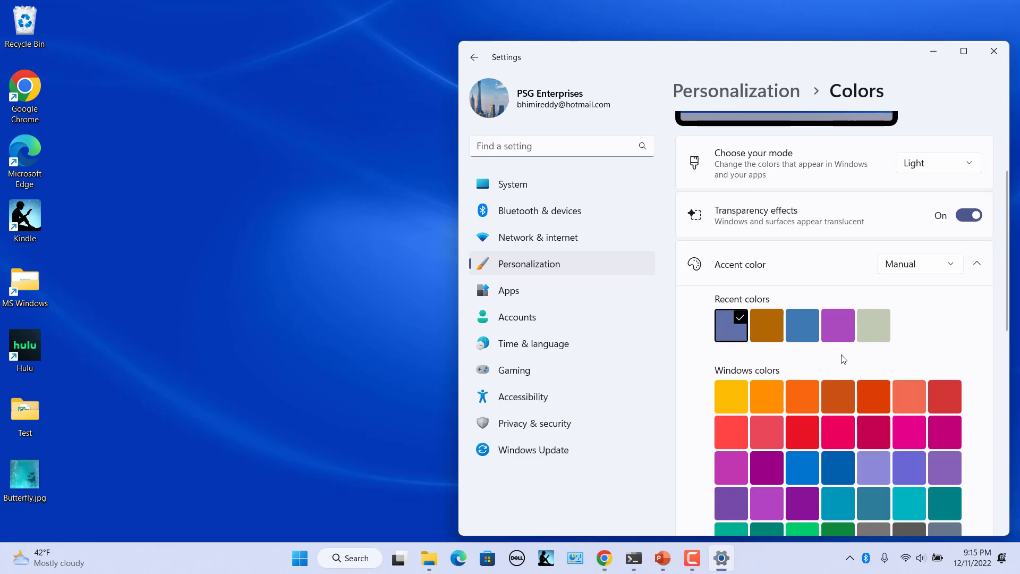
click(762, 405)
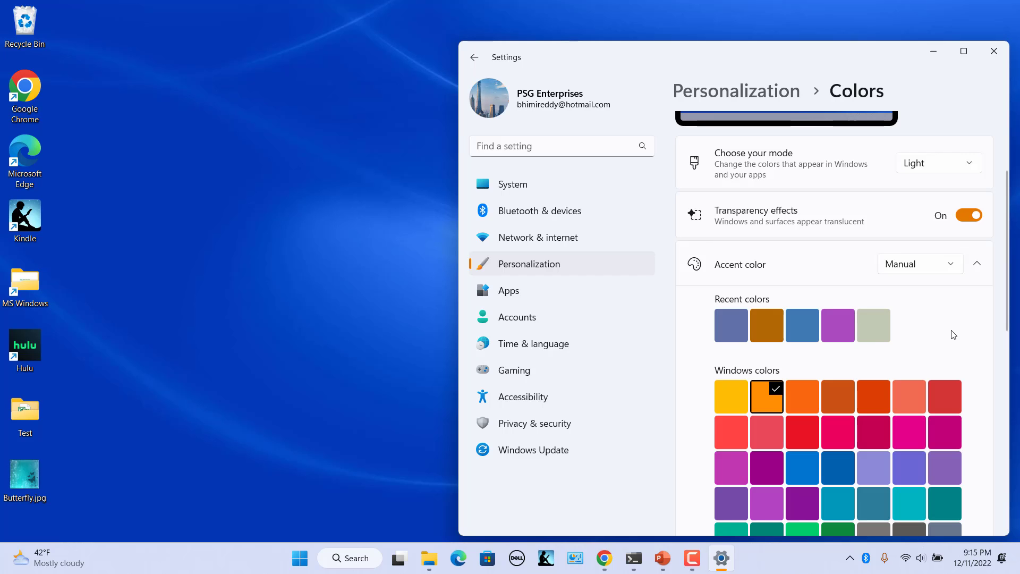
Define a custom pink accent color, #EB8CCE, with slightly reduced brightness, and apply it
scroll(953, 334, down, 6)
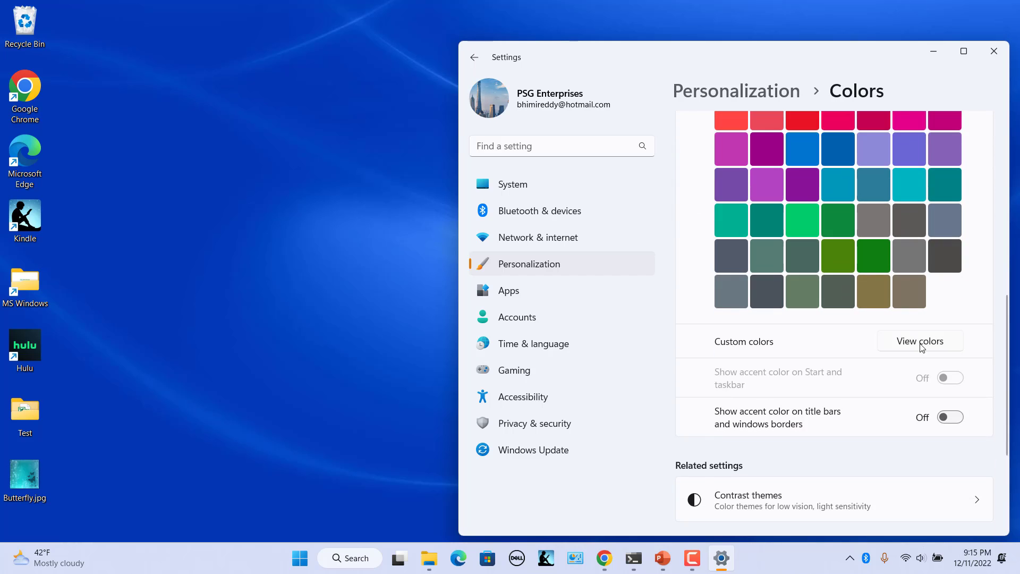
click(922, 348)
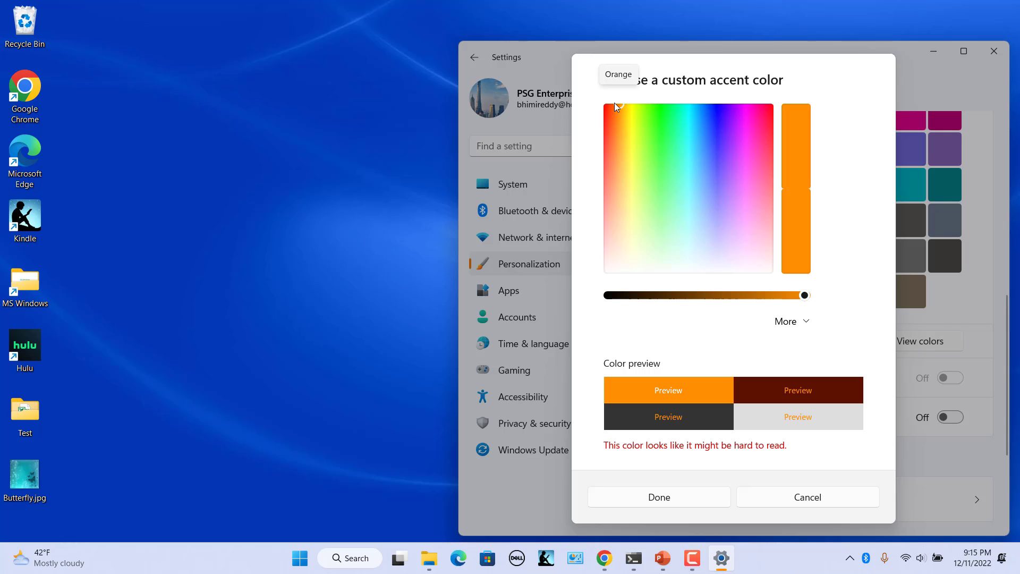
drag(619, 106, 755, 208)
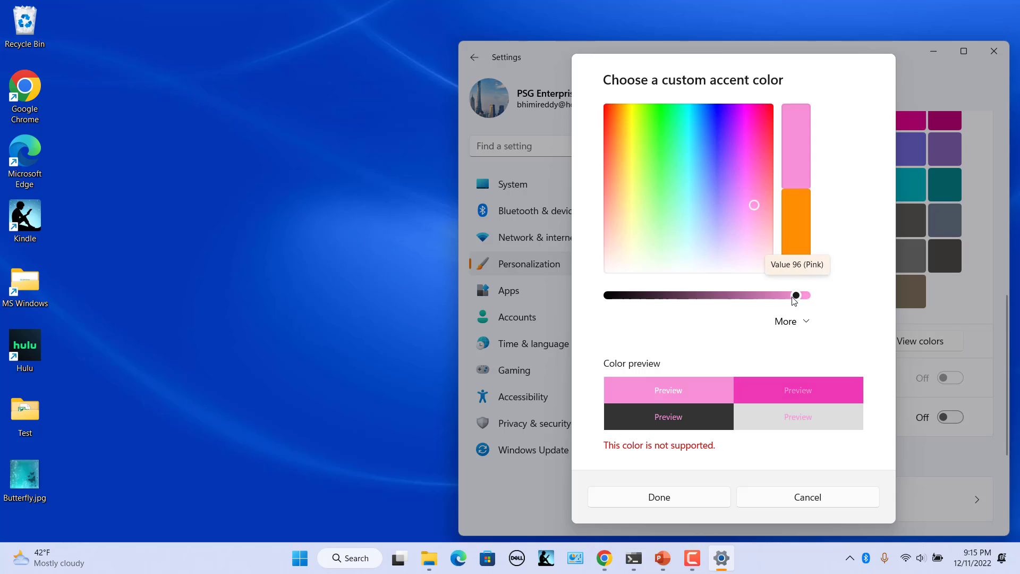
drag(804, 296, 789, 301)
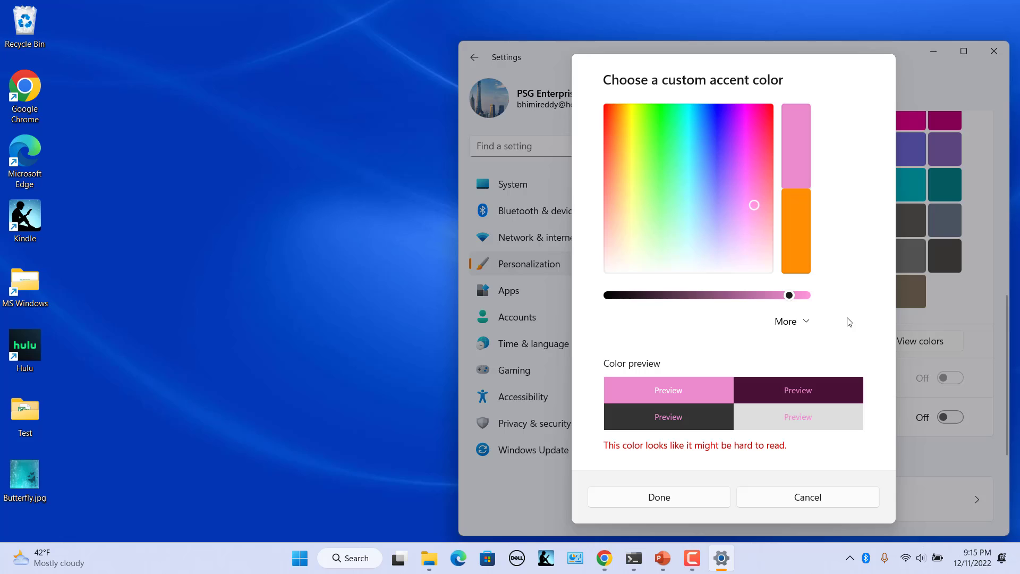
click(782, 322)
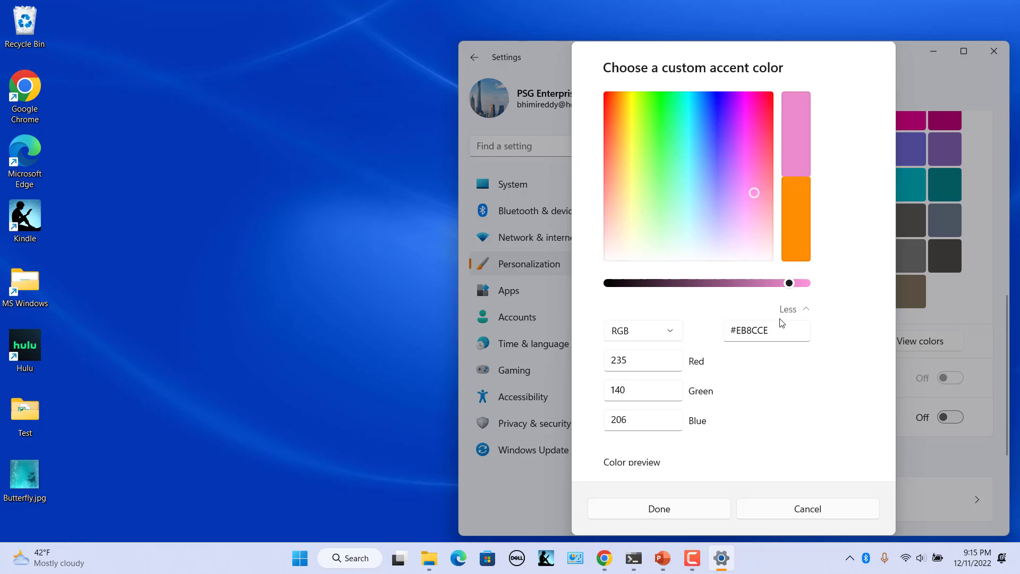
click(657, 510)
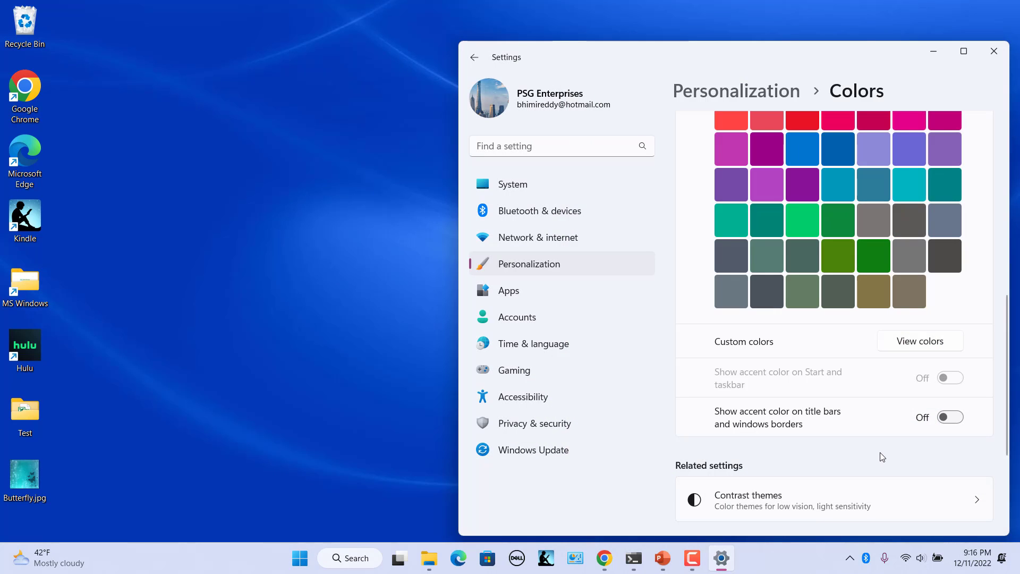
scroll(882, 457, up, 6)
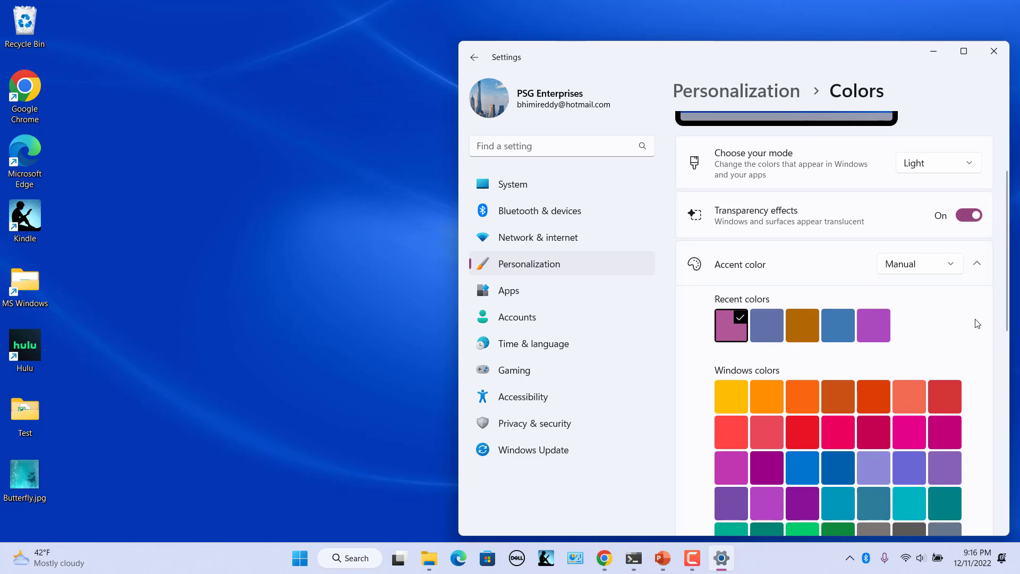
With a Chrome window open for comparison, try showing the accent color on title bars and windows borders, and turn the option back off
scroll(973, 322, down, 7)
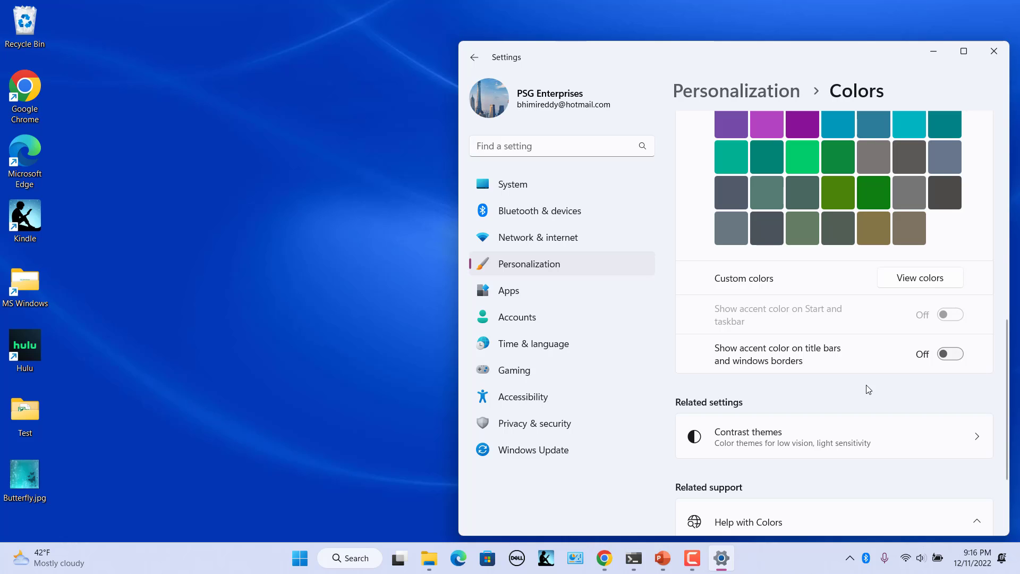
click(604, 558)
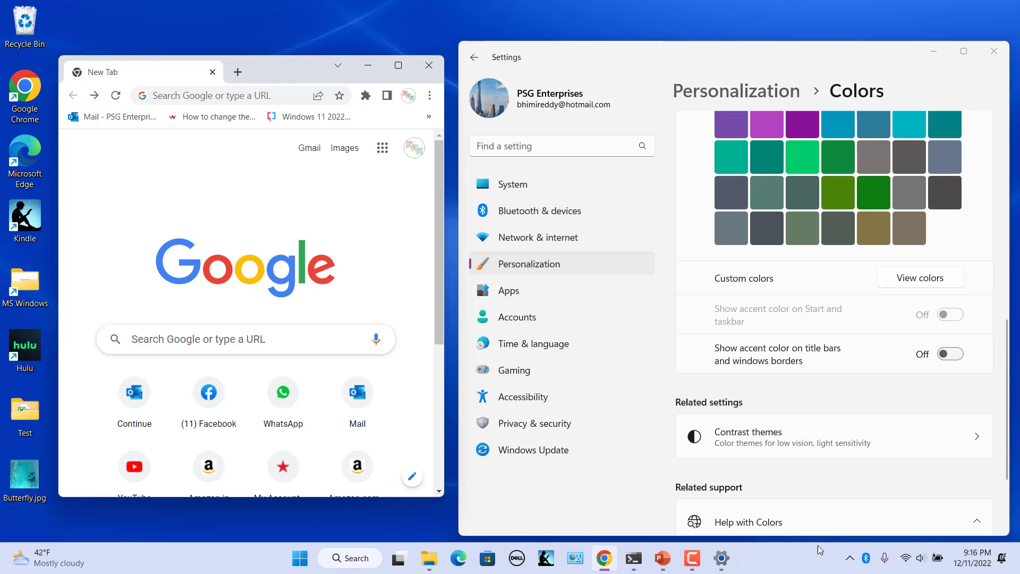
click(959, 358)
click(950, 355)
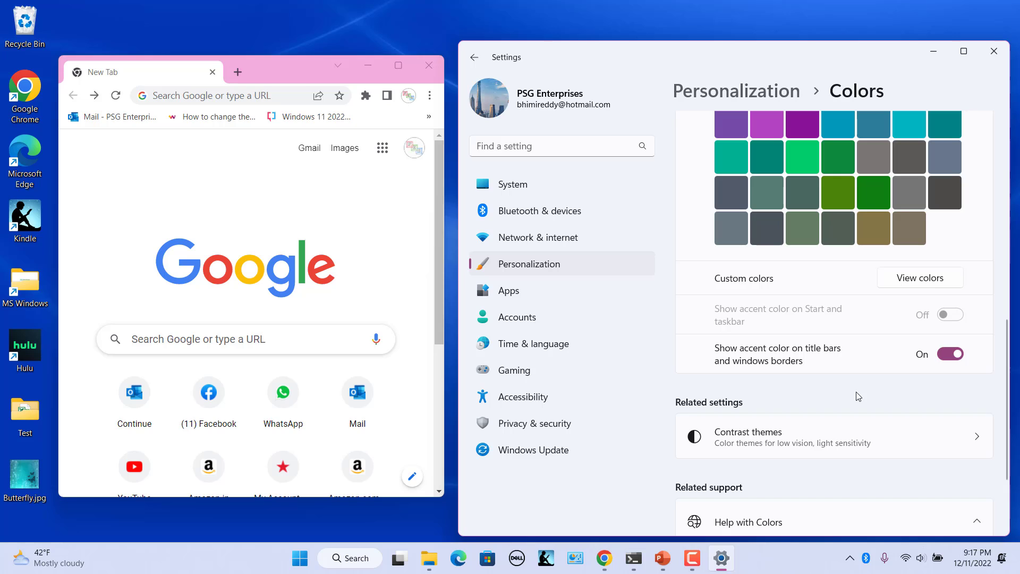
click(946, 359)
click(946, 354)
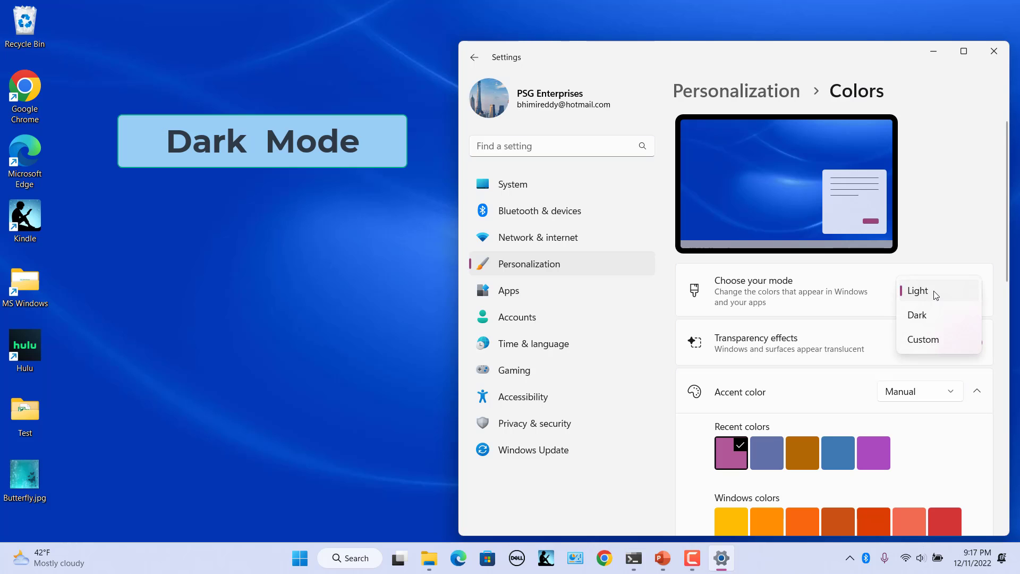
Switch the color mode to Dark and set the accent color to Automatic
click(915, 315)
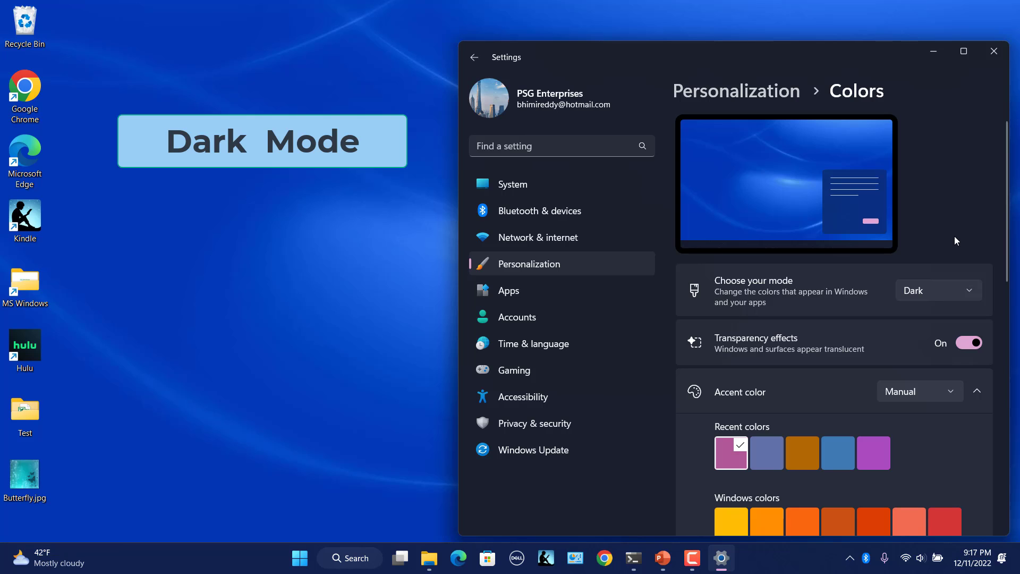
scroll(942, 430, down, 3)
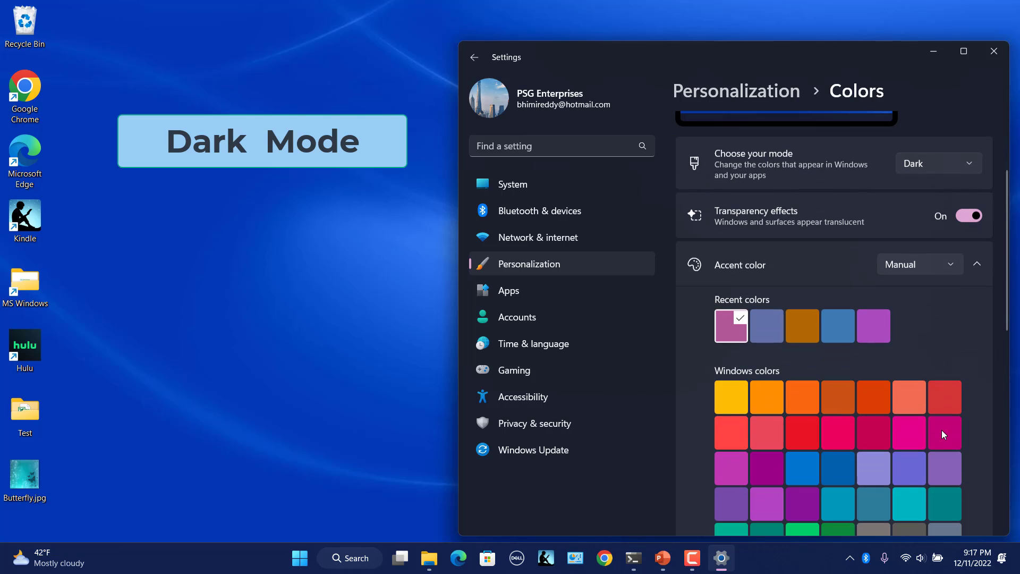
click(951, 265)
click(918, 243)
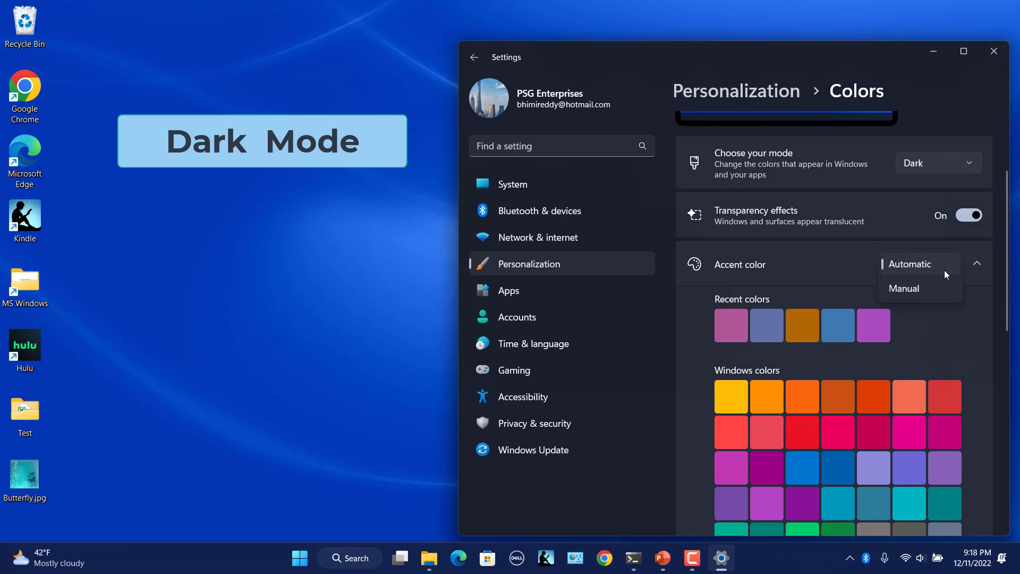
Set the accent color to Manual and pick the red swatch, third in the second row of Windows colors
click(924, 287)
scroll(928, 327, down, 2)
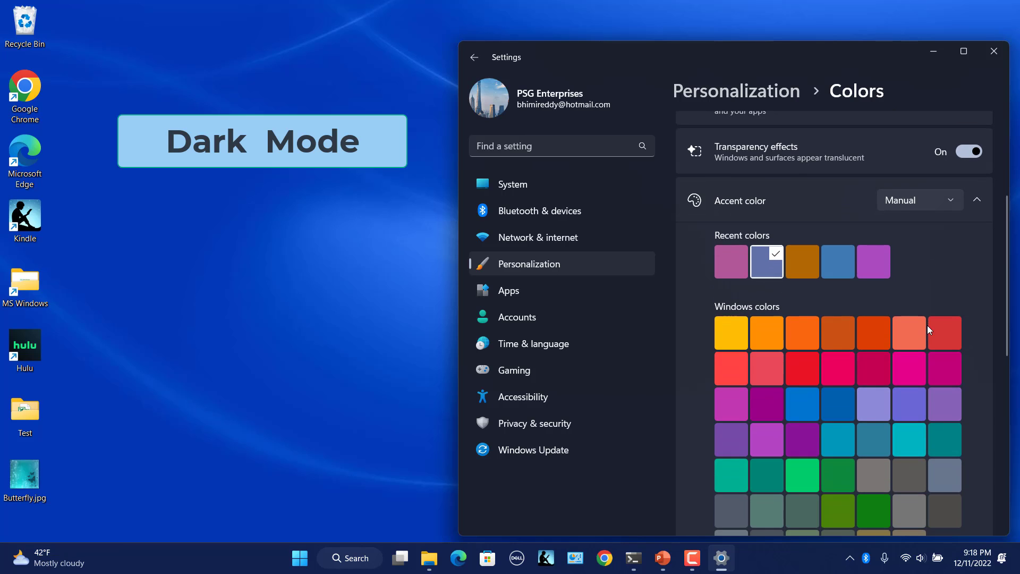
click(805, 312)
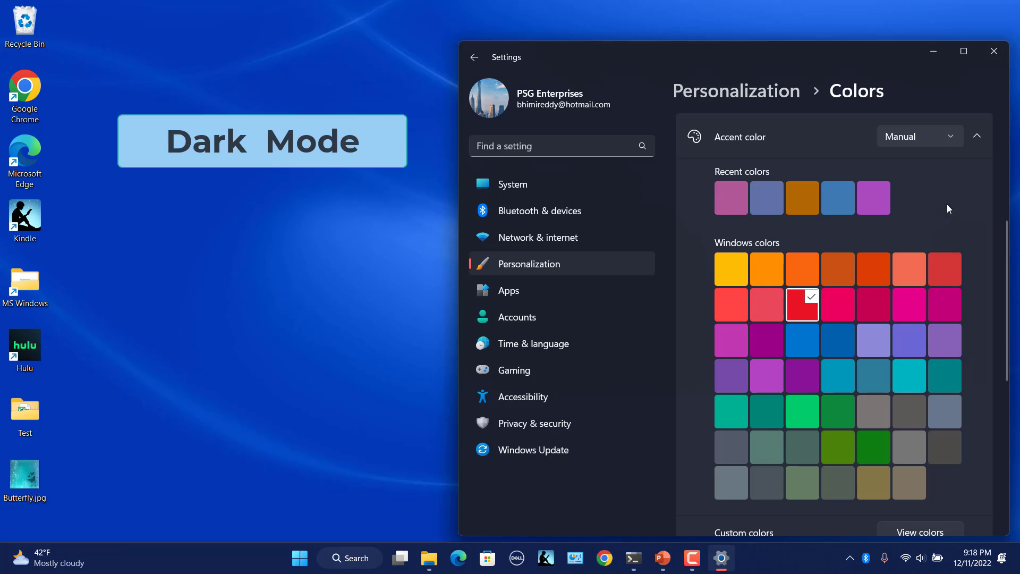
Turn on showing the accent color on Start and taskbar, and check the color of the Start menu
scroll(869, 447, down, 3)
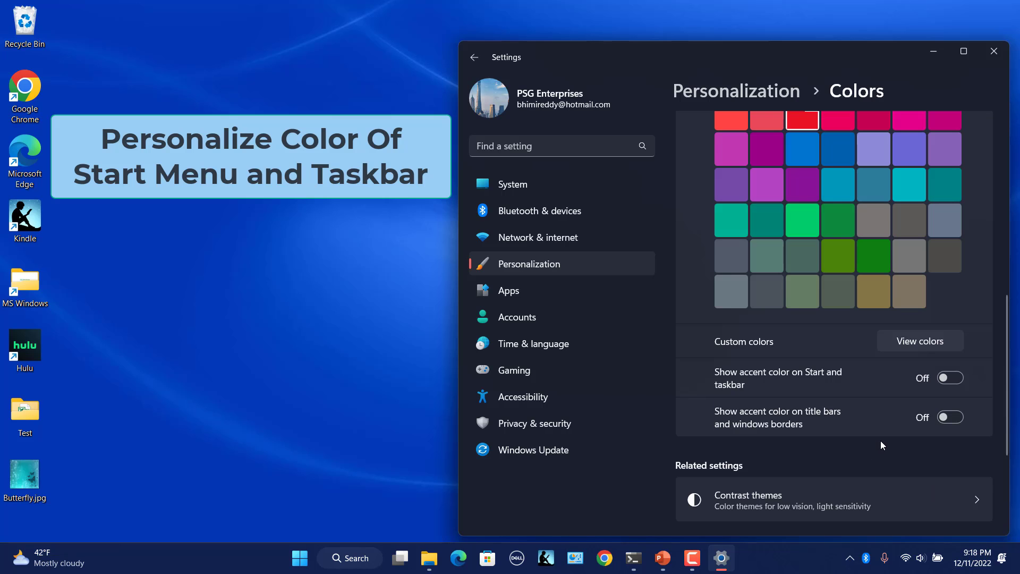
click(952, 379)
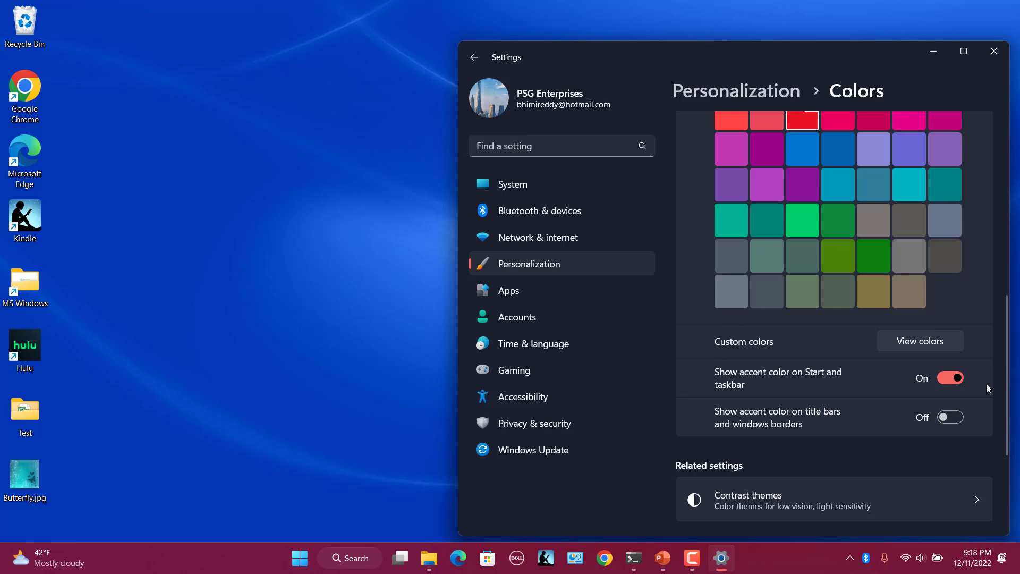
click(298, 558)
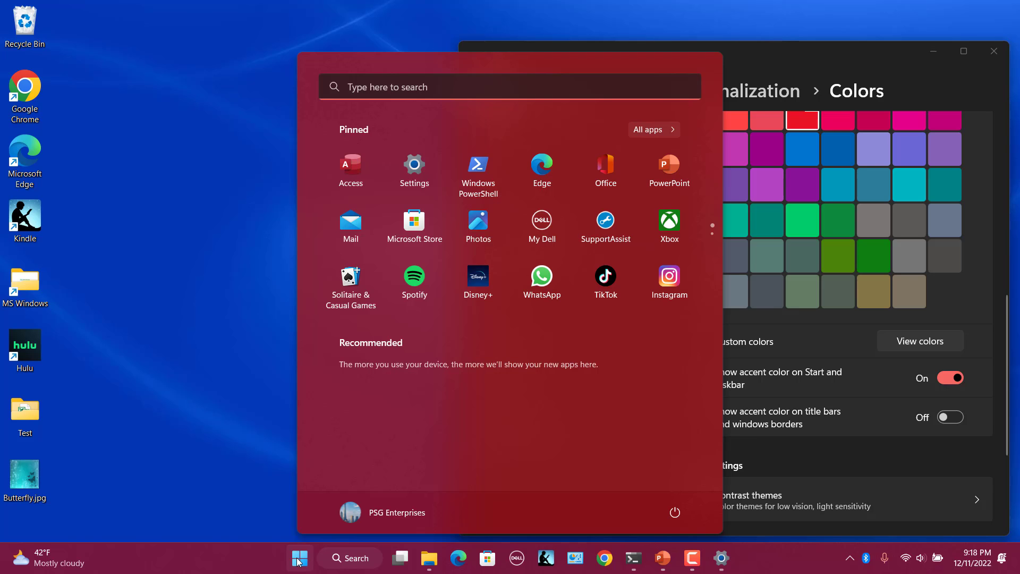
click(298, 561)
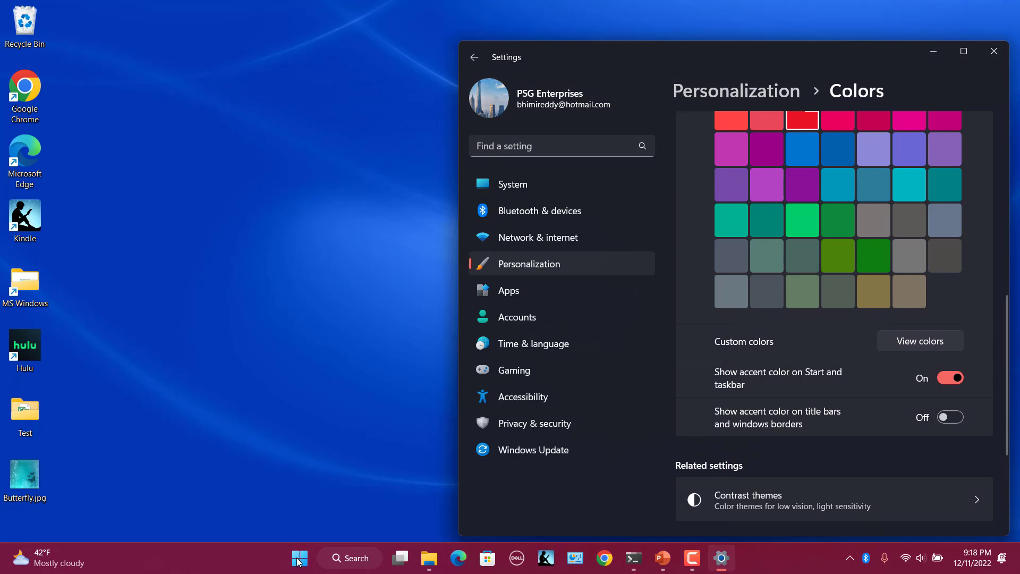
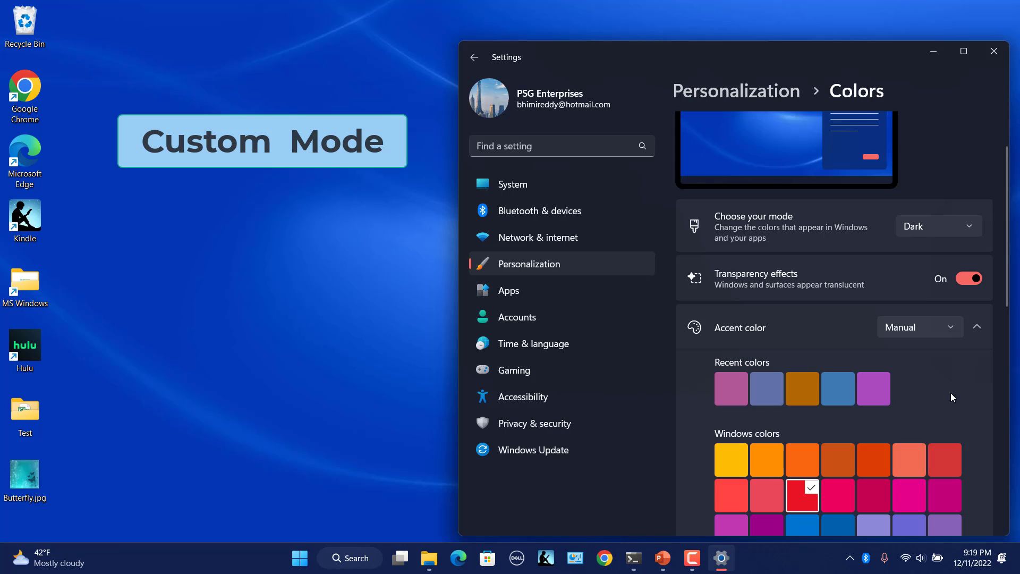
Choose the Custom color mode, with Light as the default for both Windows and apps
click(930, 227)
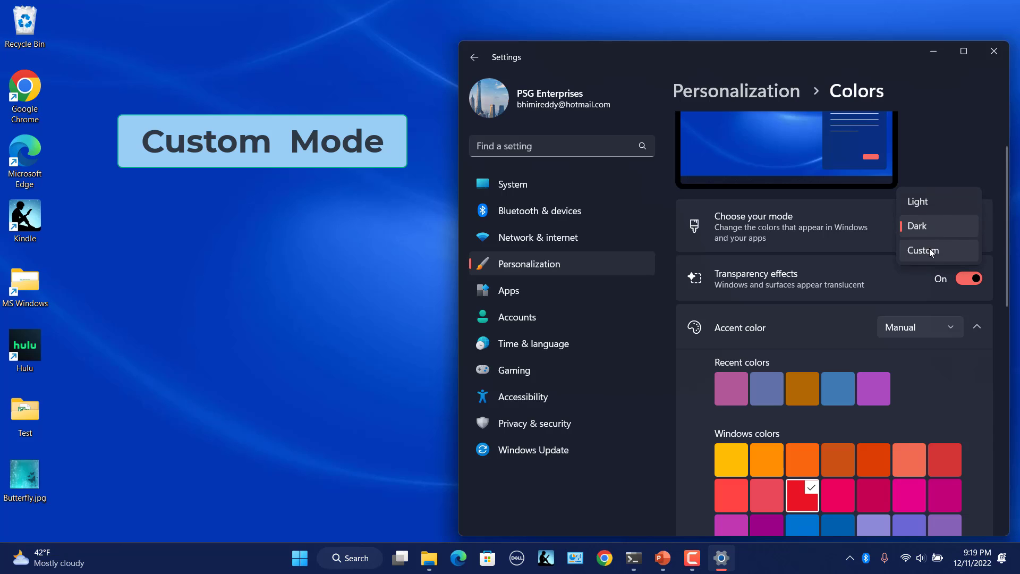
click(931, 252)
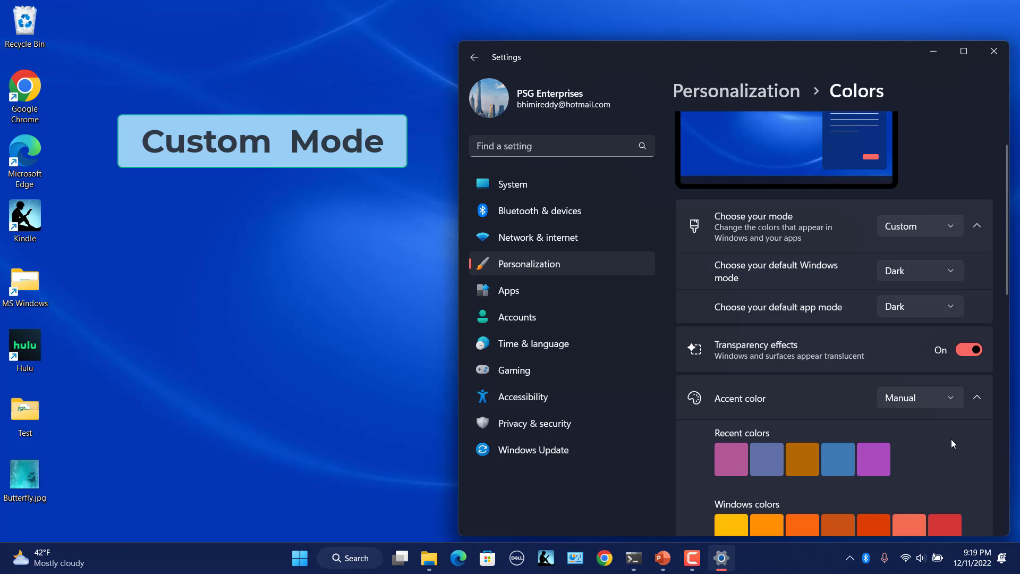
click(930, 277)
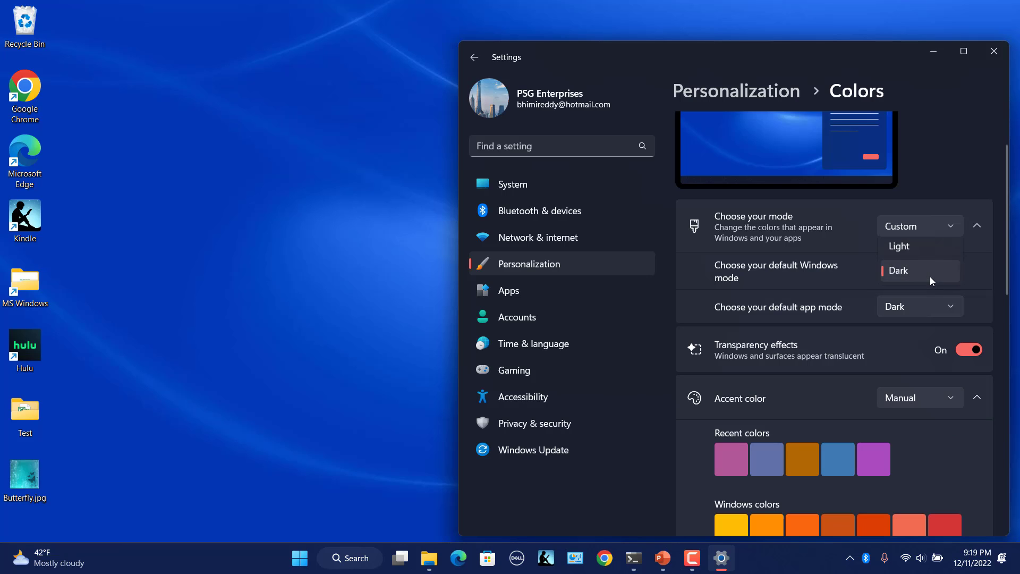
click(907, 251)
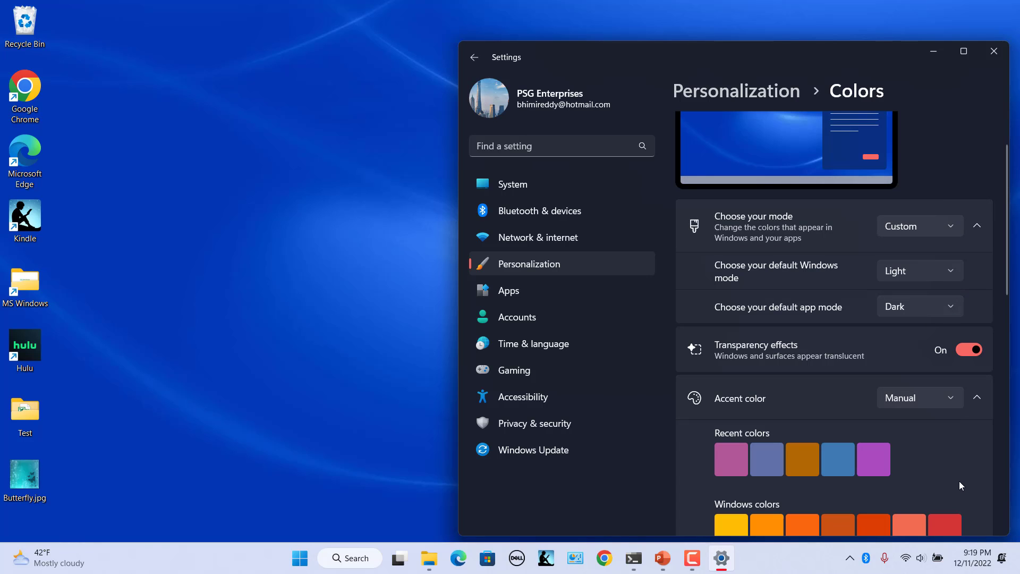
click(930, 313)
click(923, 285)
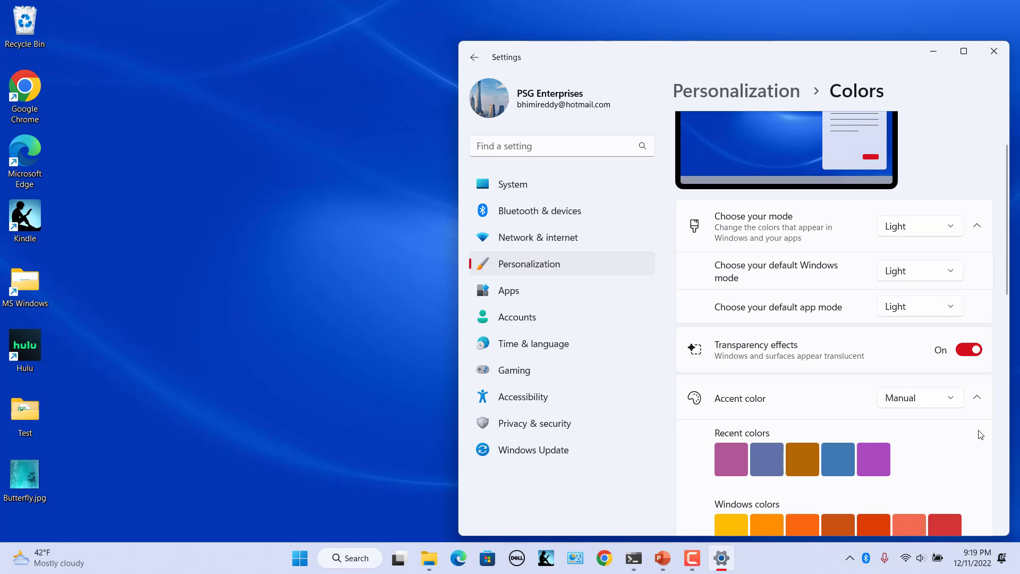
Set the accent color to Automatic and check the options for showing it on Start, taskbar and title bars
scroll(954, 445, down, 1)
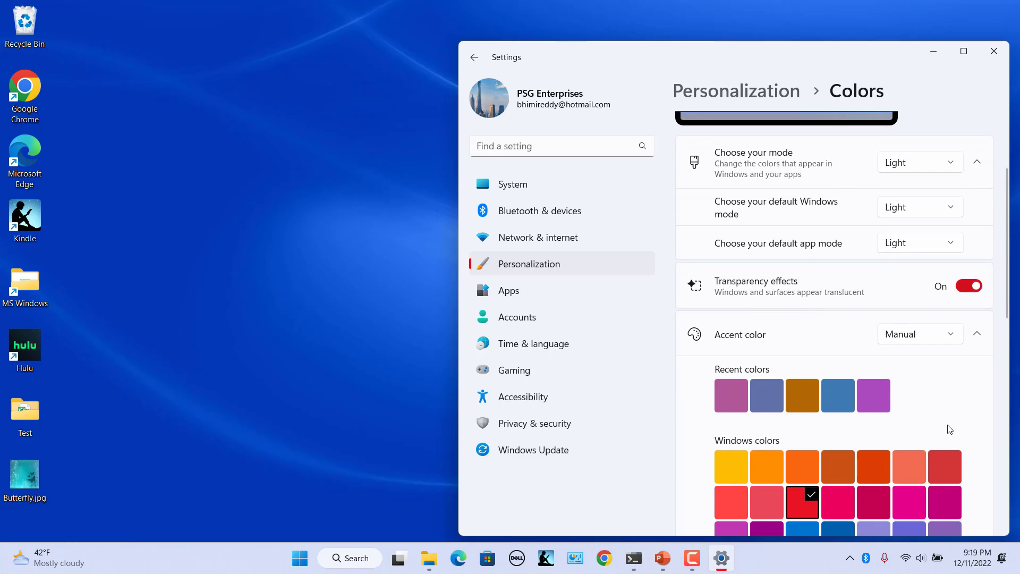
click(932, 338)
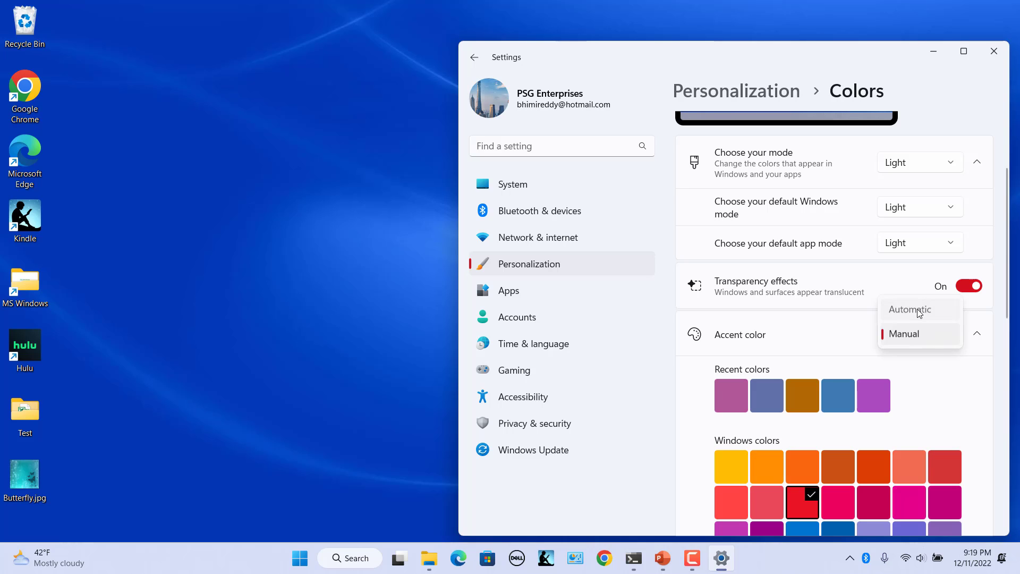
click(919, 312)
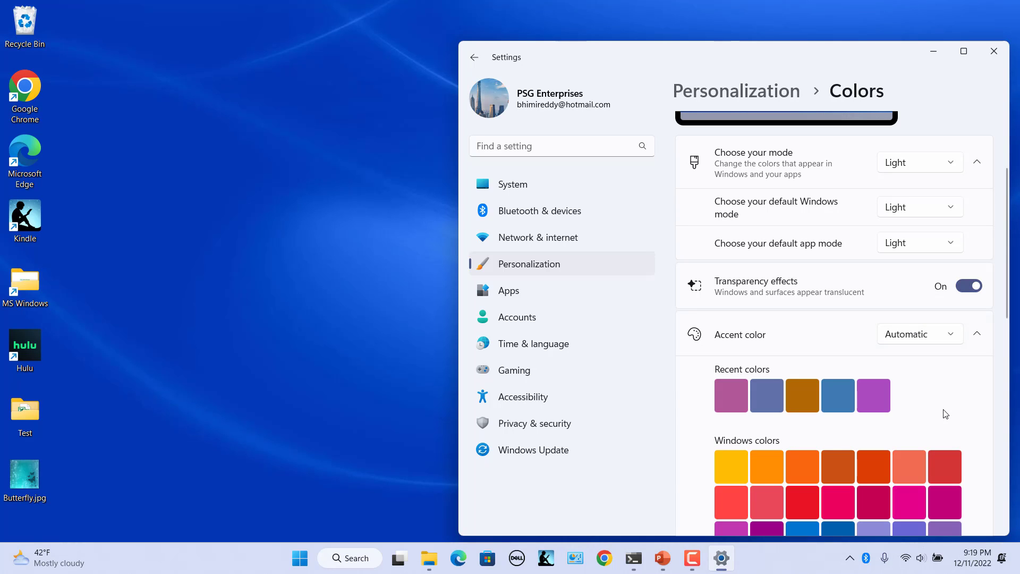
scroll(945, 413, down, 8)
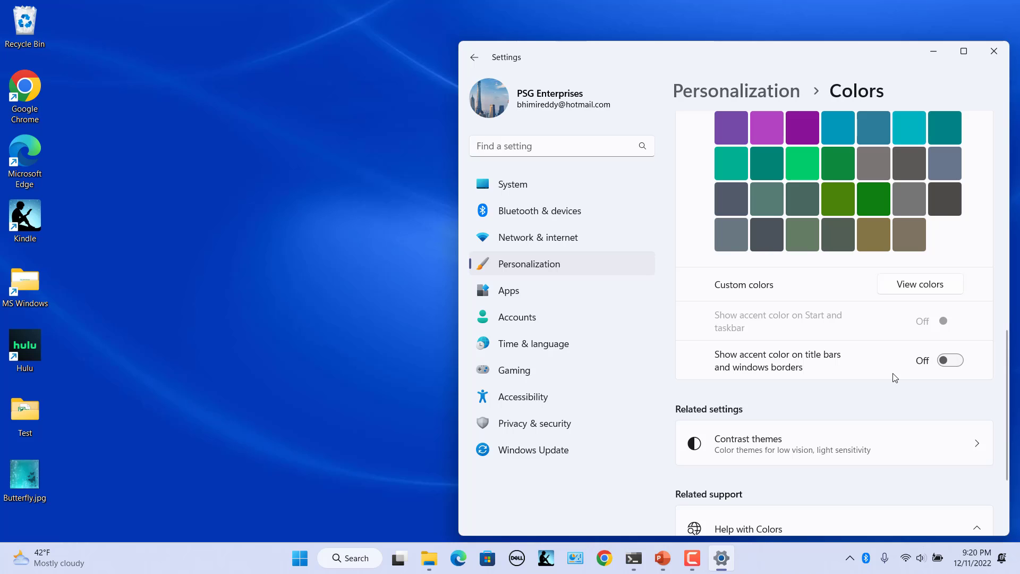
Set the default Windows mode to Dark and check the option for showing the accent color on Start and taskbar
scroll(896, 377, up, 10)
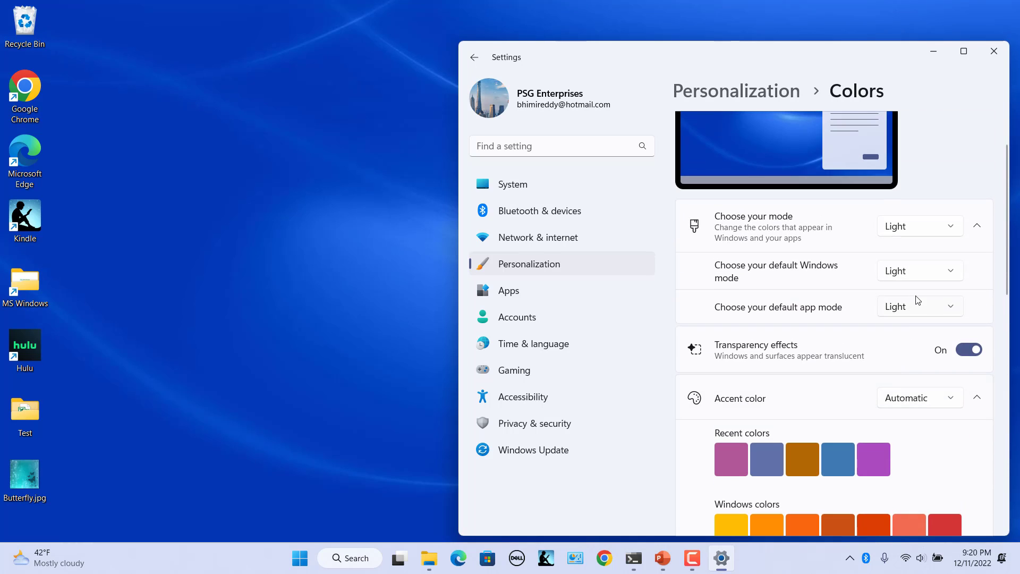
click(939, 275)
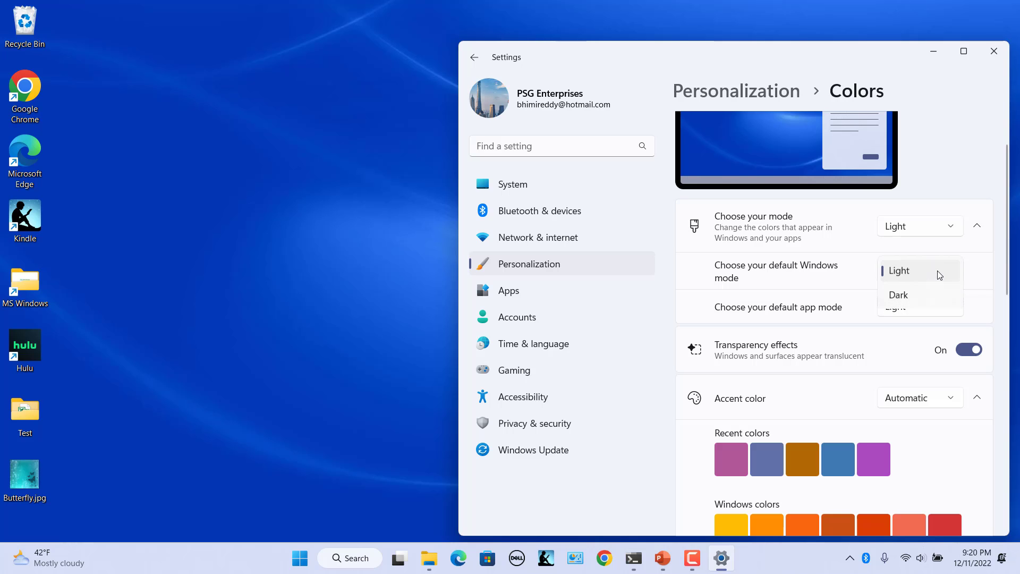
click(912, 294)
scroll(865, 386, down, 1)
scroll(864, 385, down, 5)
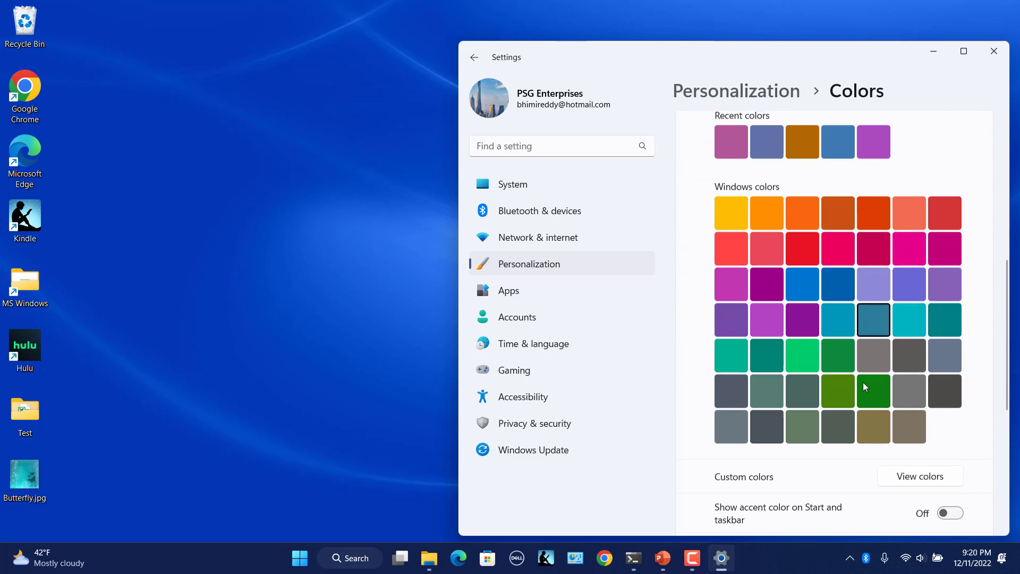
scroll(863, 386, down, 3)
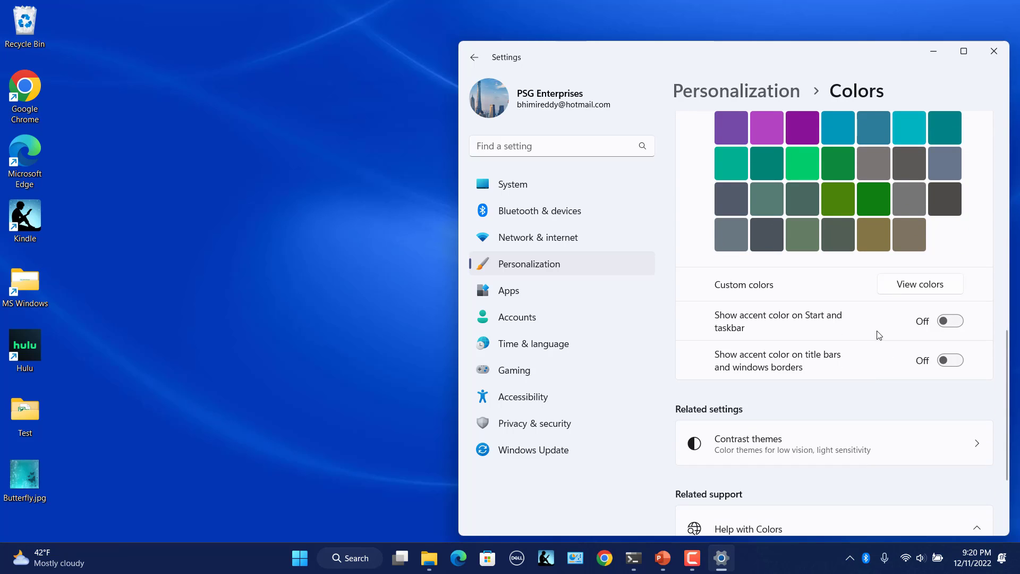